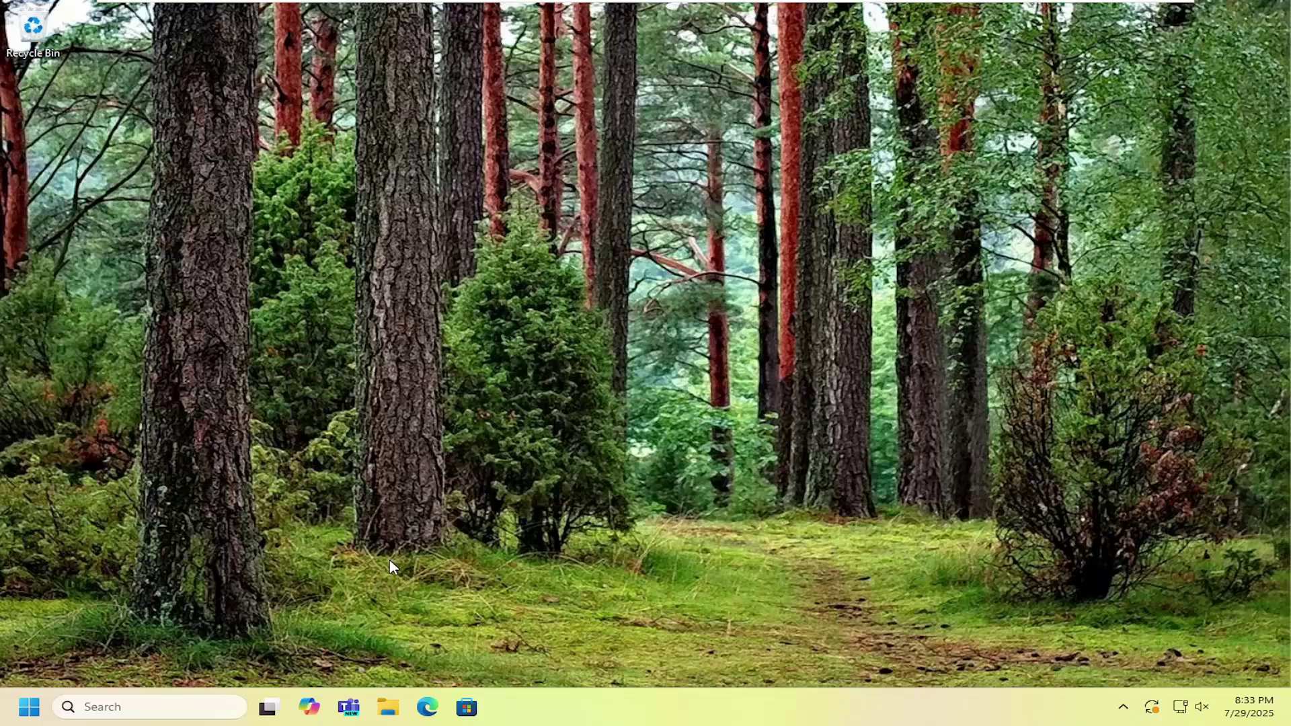
Google 'hp designjet t650 support' and open the HP DesignJet T650 36-in Printer support page.
click(427, 707)
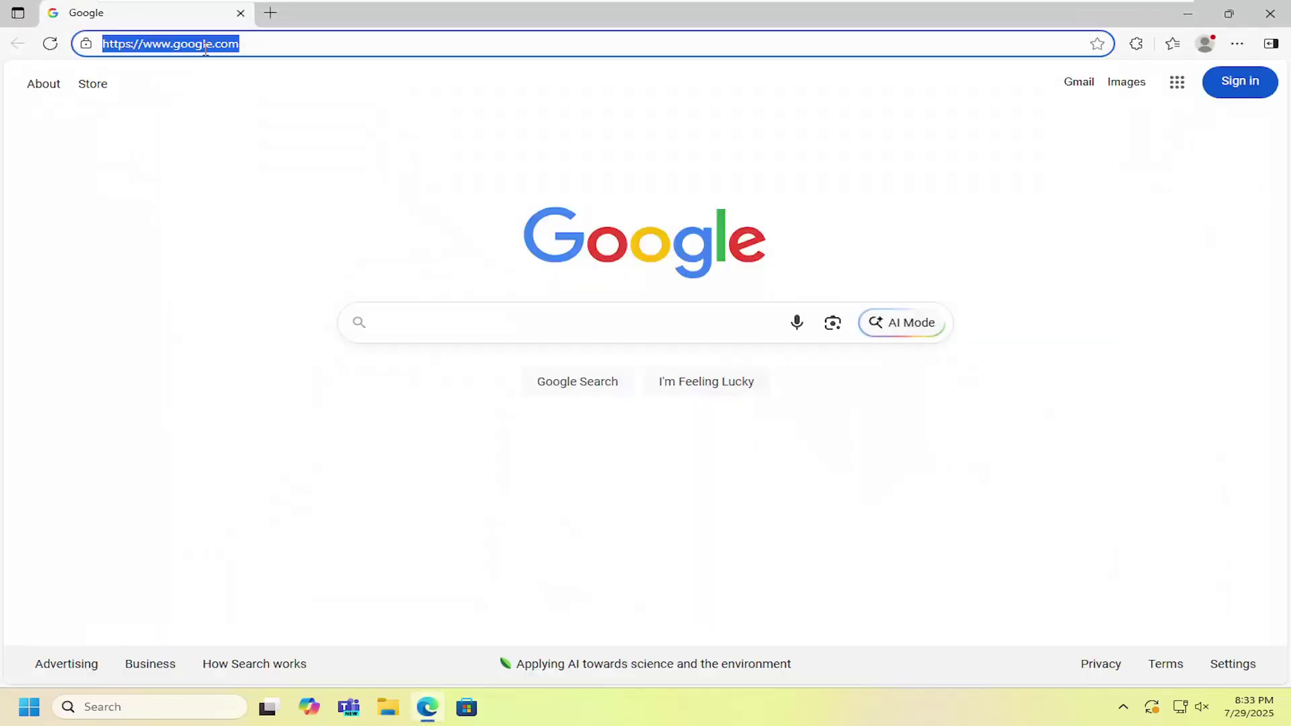
text(hp d)
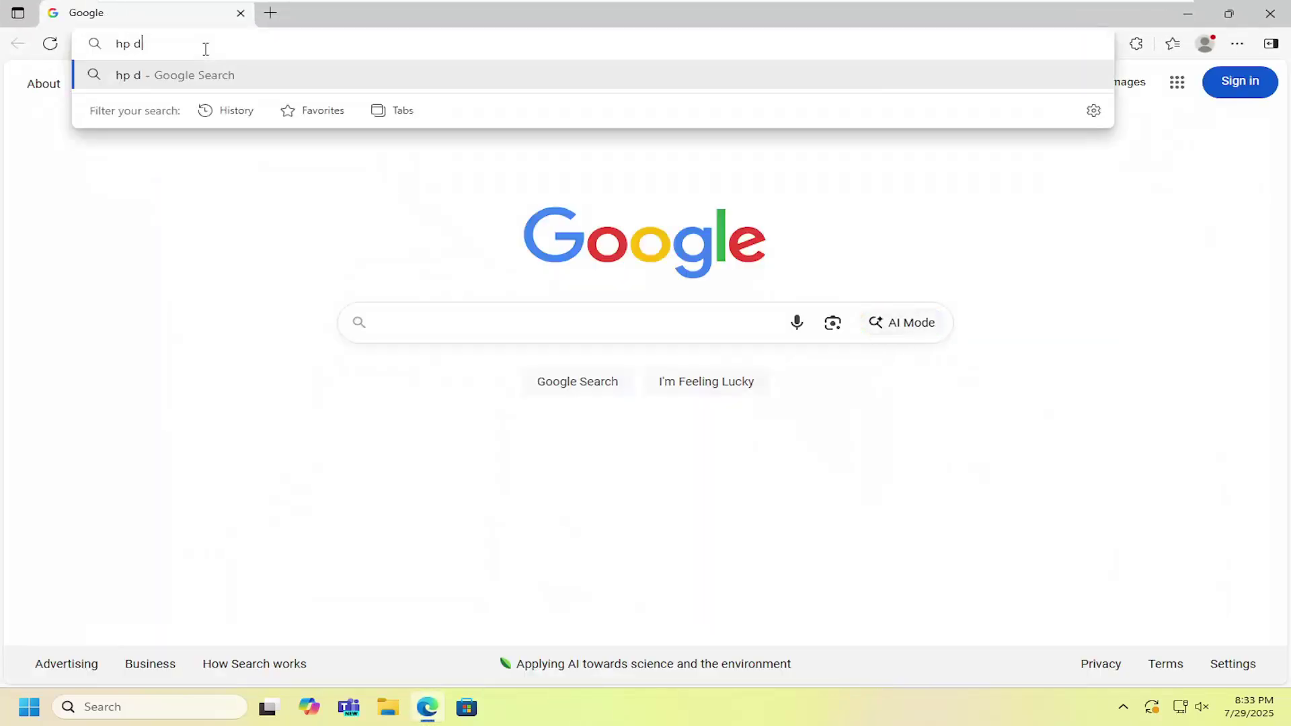
text(esignjet )
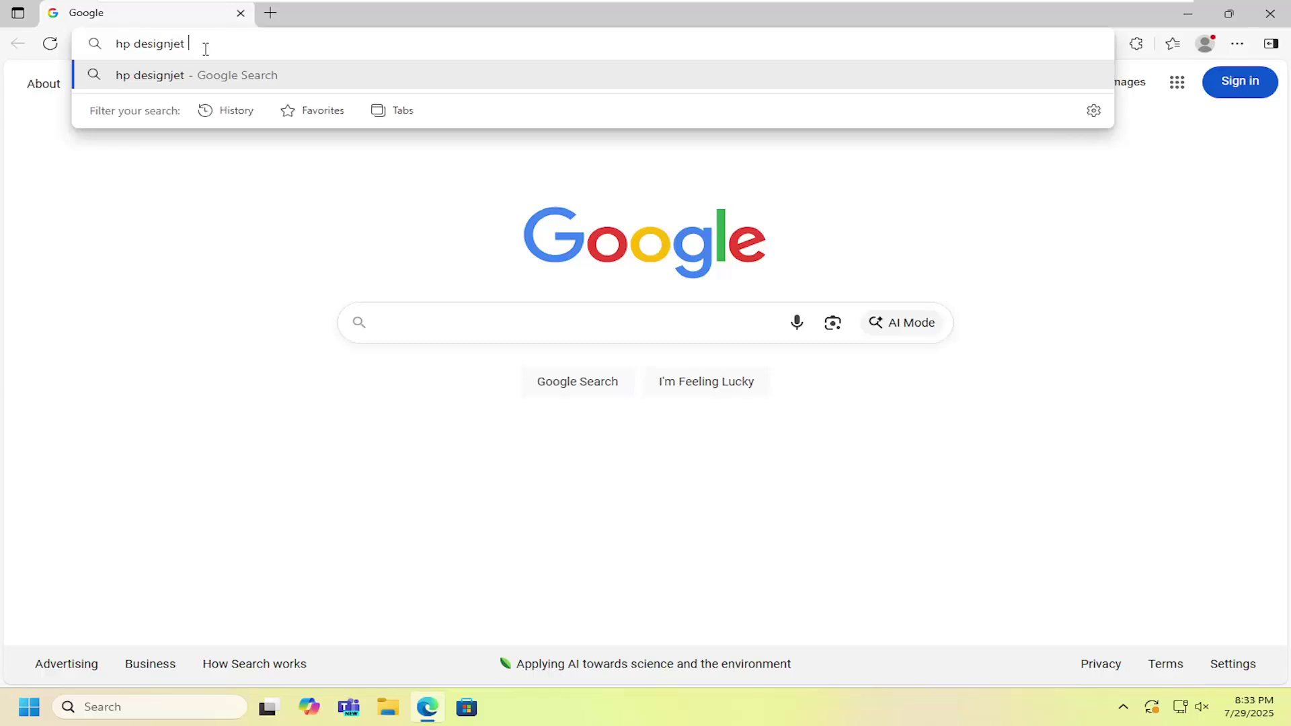
text(t650 suppo)
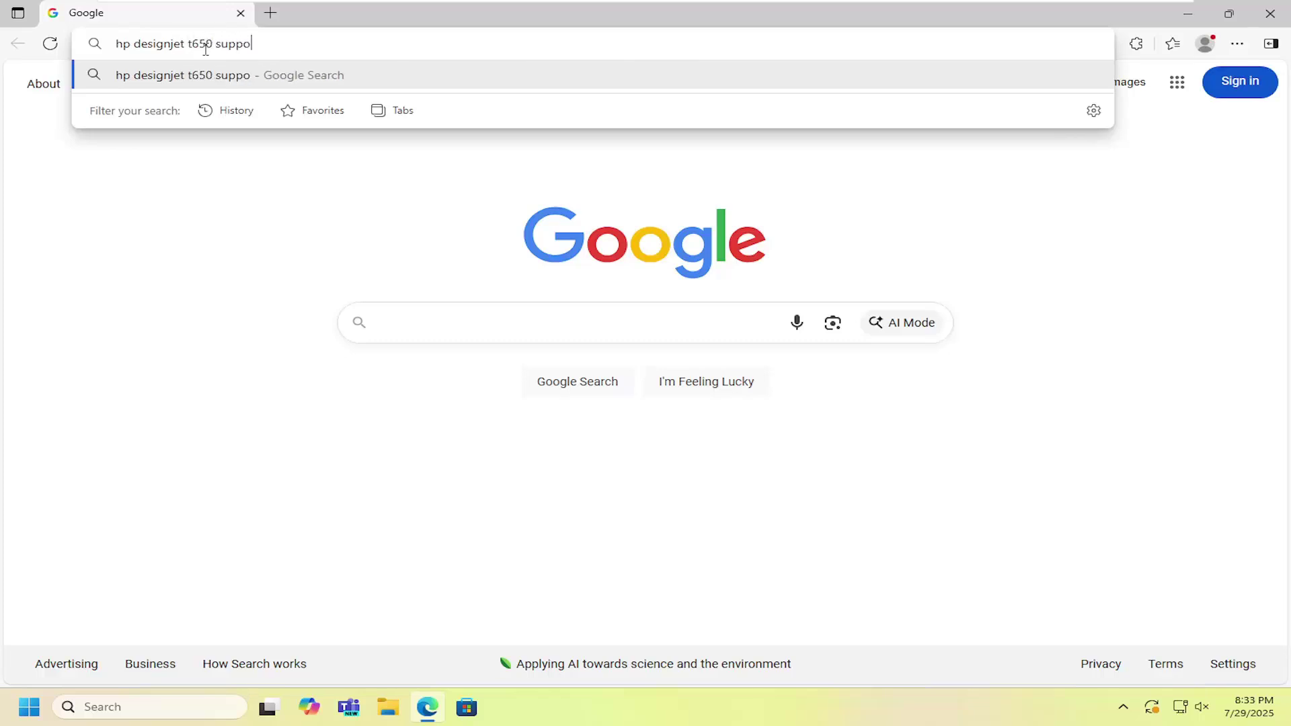
text(rt)
key(Return)
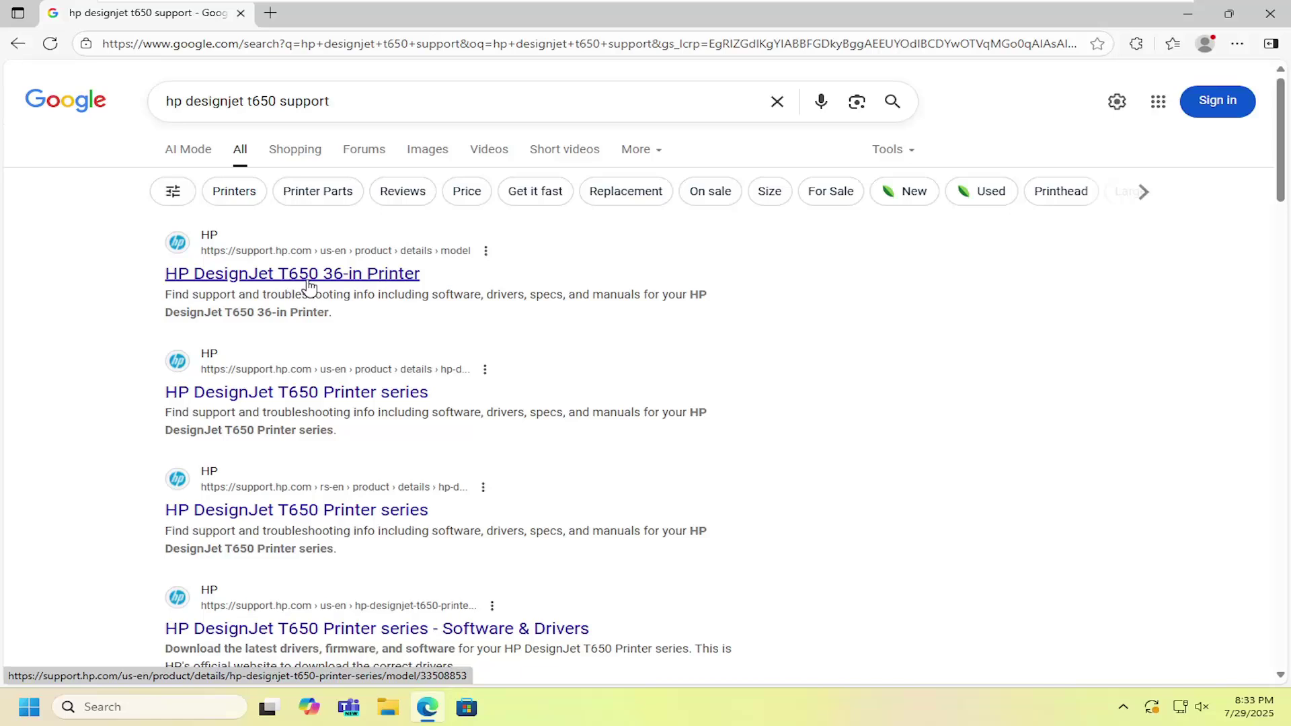
click(393, 274)
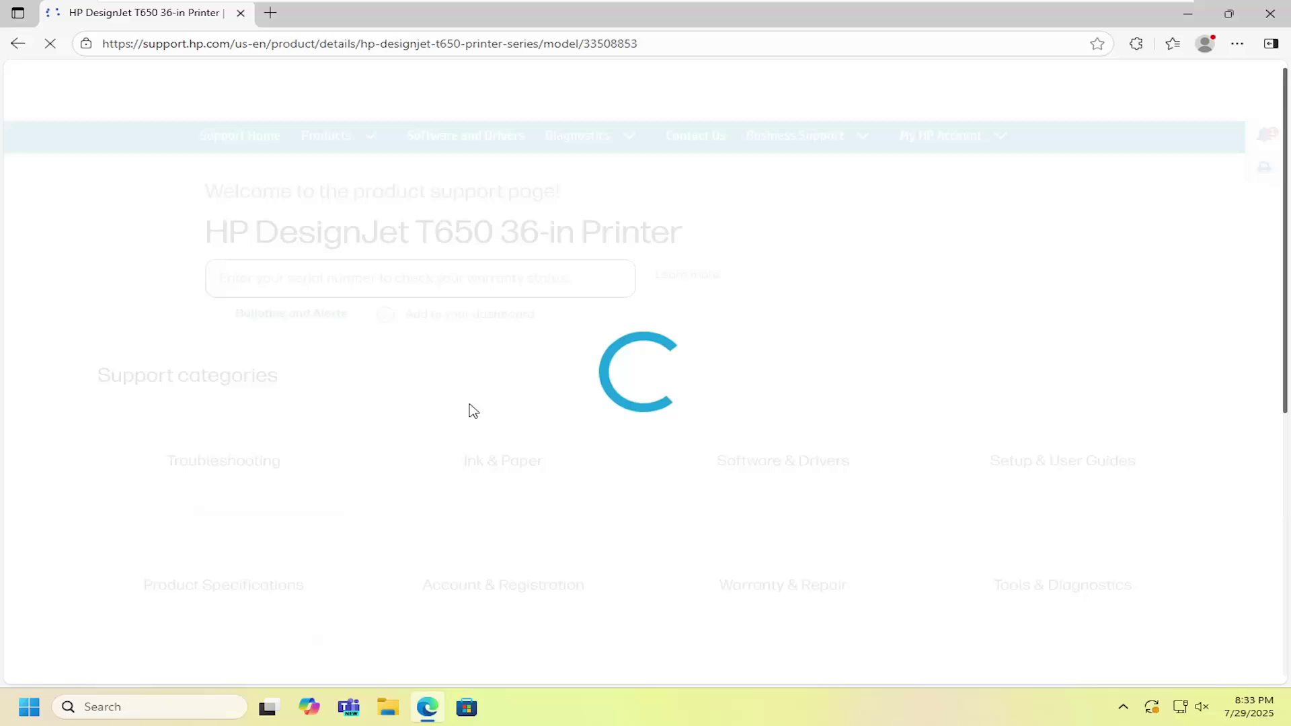
scroll(466, 391, down, 1)
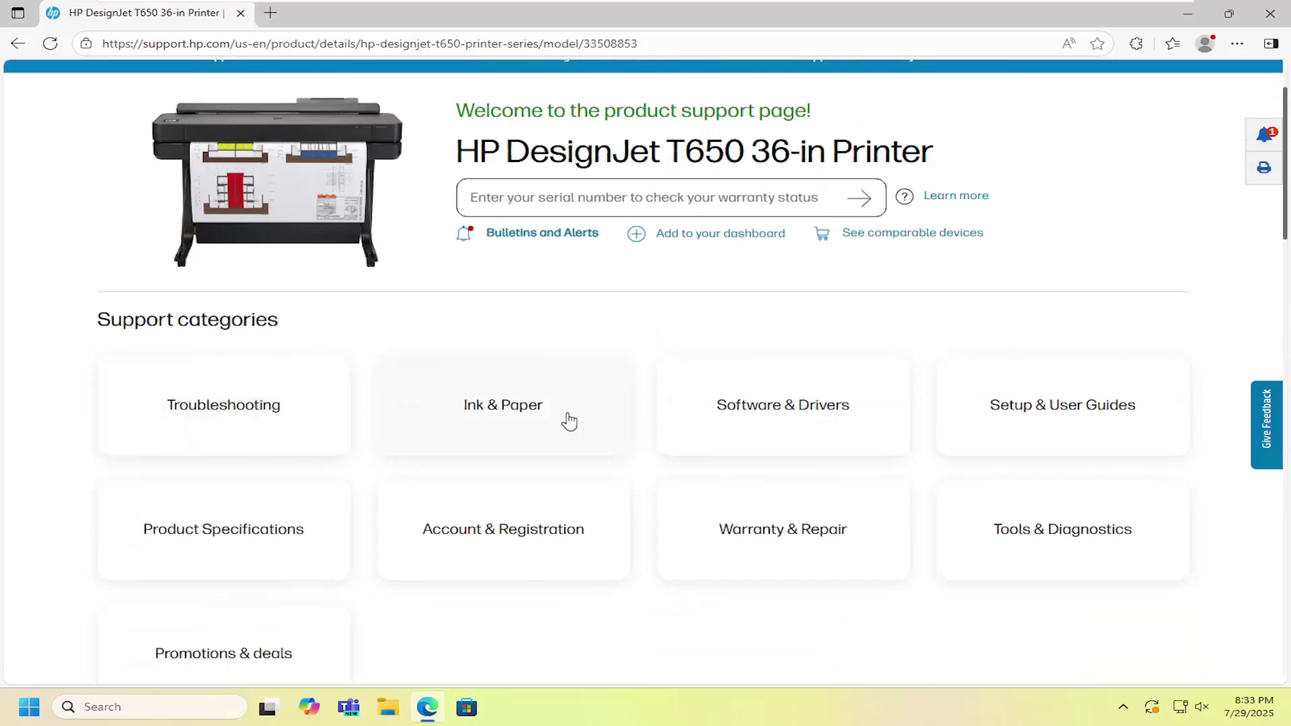
scroll(706, 424, down, 1)
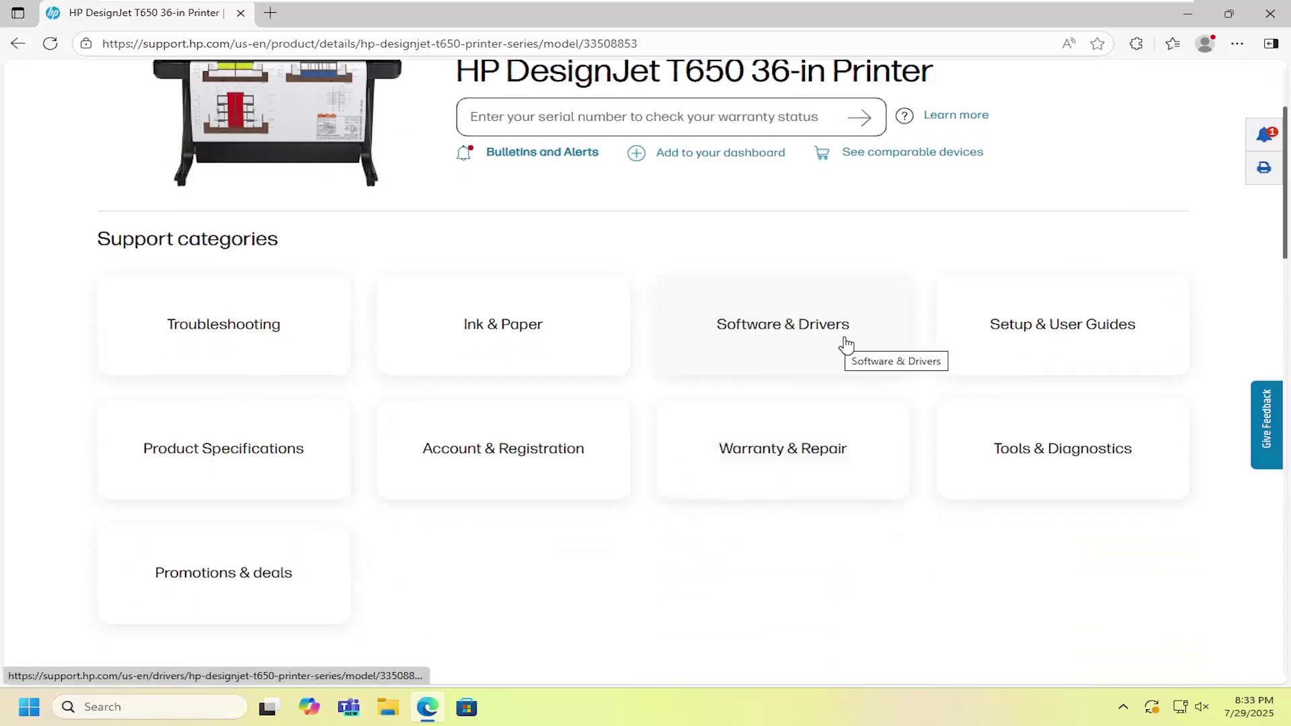
Download the HP DesignJet and PageWide XL Windows Printer Driver from Software & Drivers.
click(847, 333)
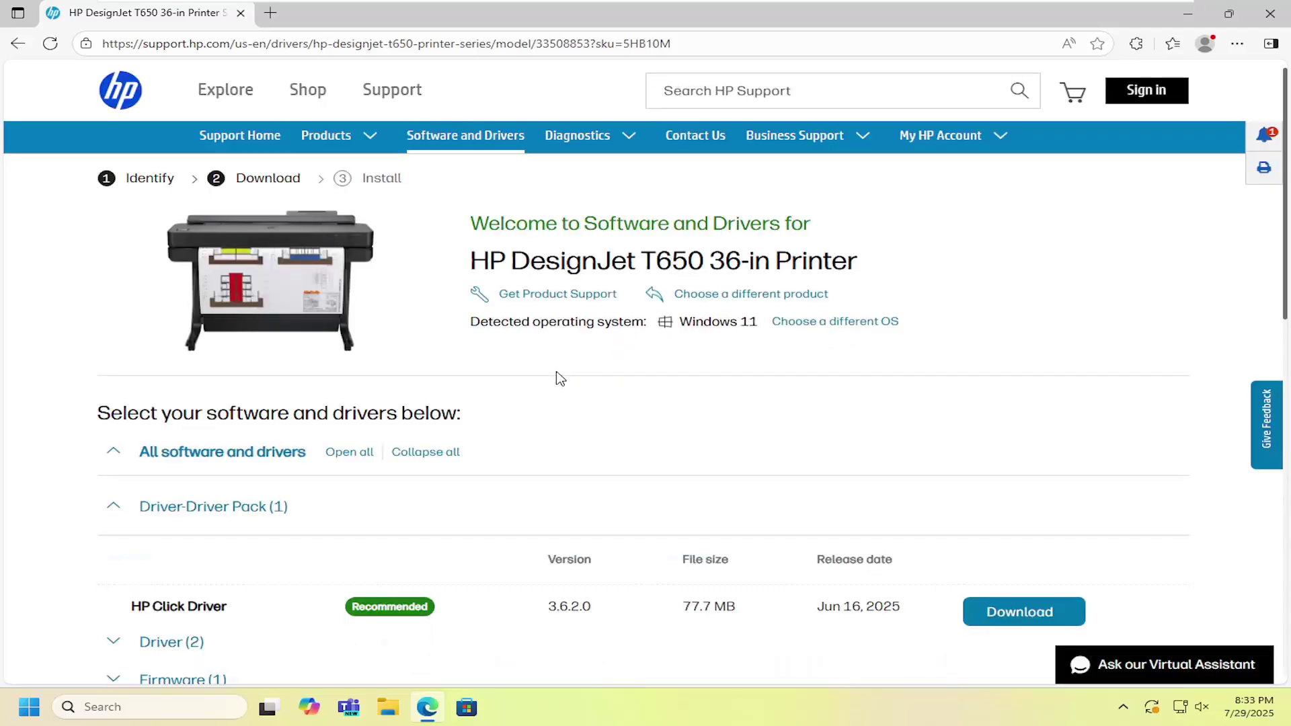
scroll(560, 379, down, 1)
scroll(560, 379, down, 3)
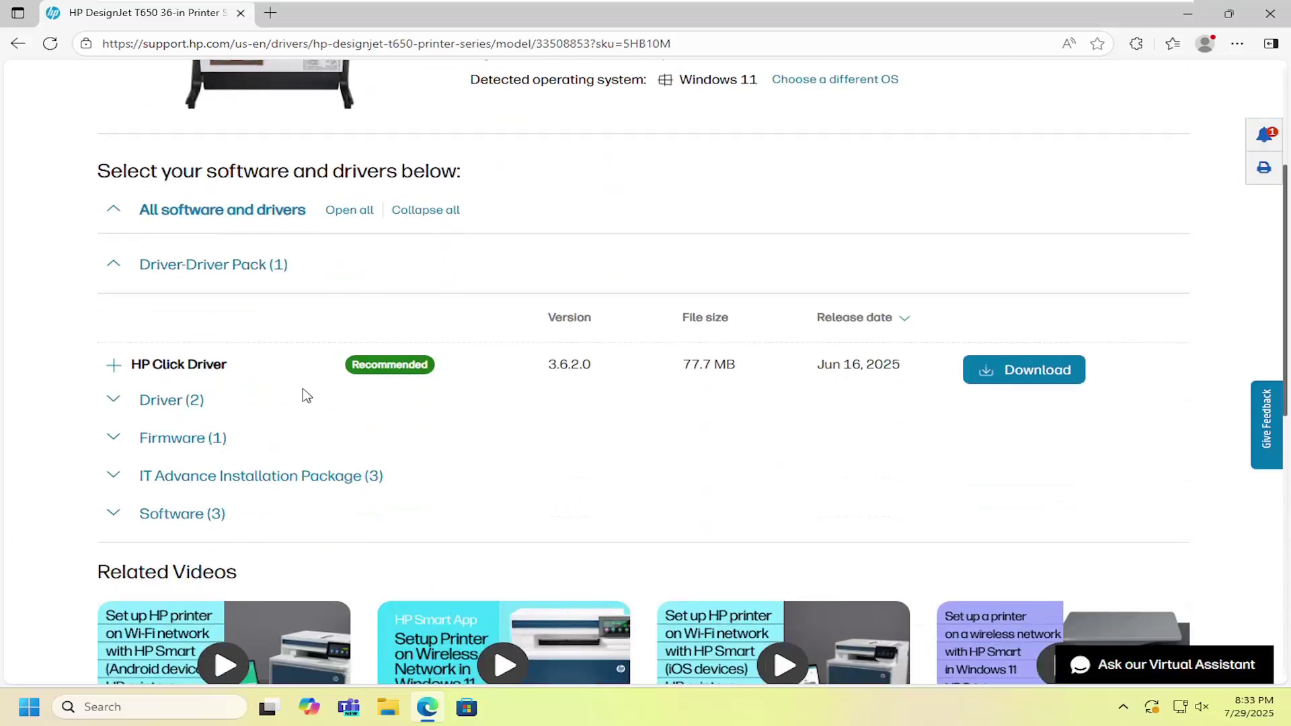
click(116, 401)
scroll(187, 438, down, 1)
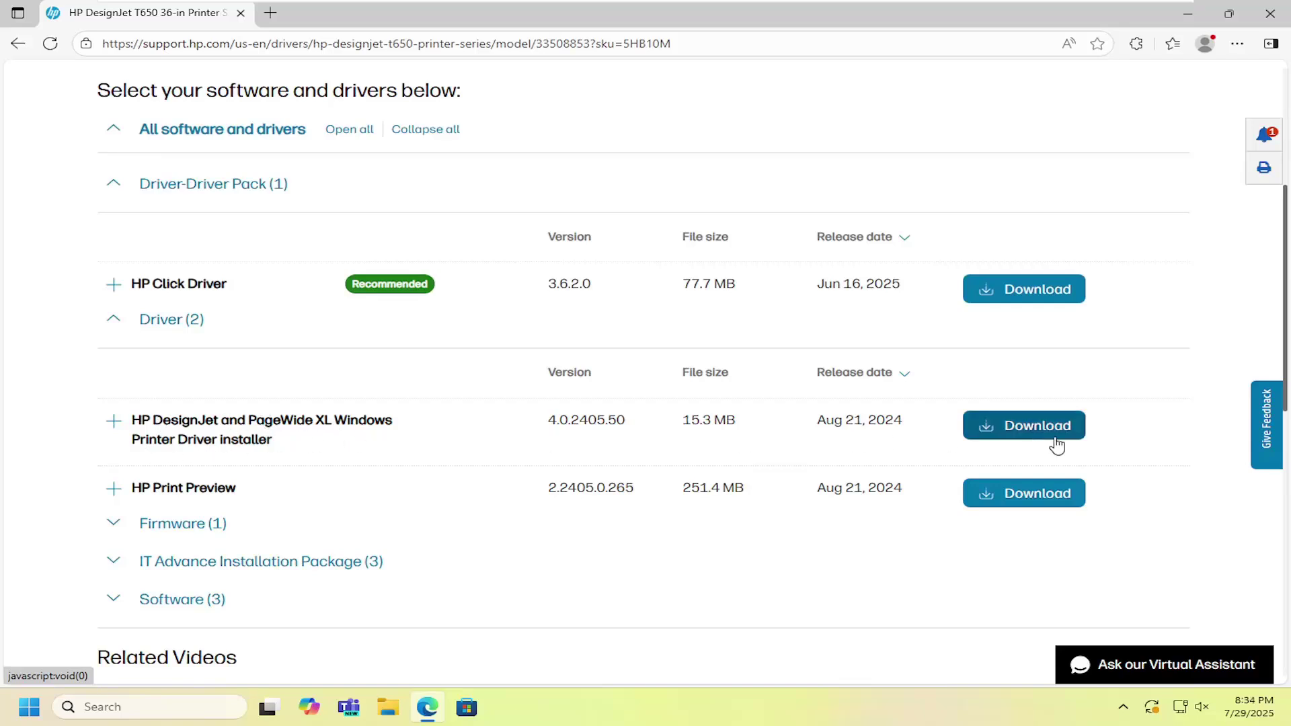
click(1024, 425)
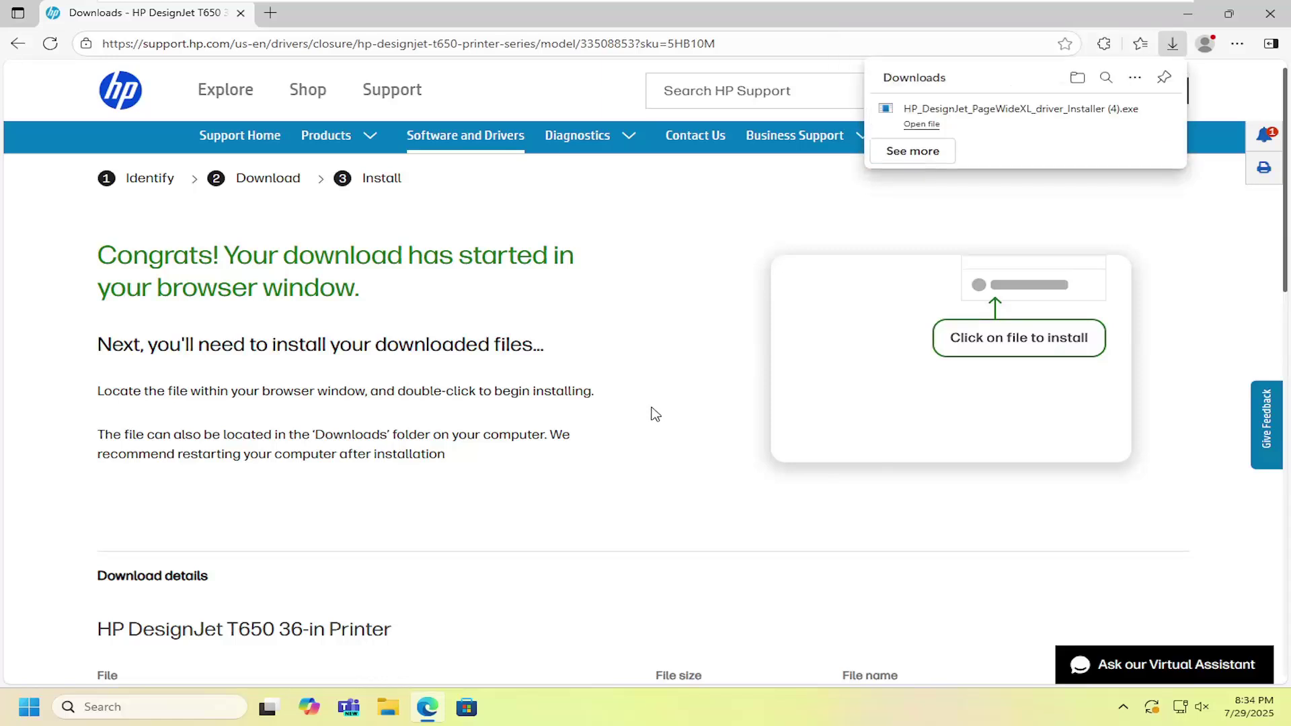
Run the downloaded driver installer, approve the UAC prompt, and minimize Edge.
click(921, 124)
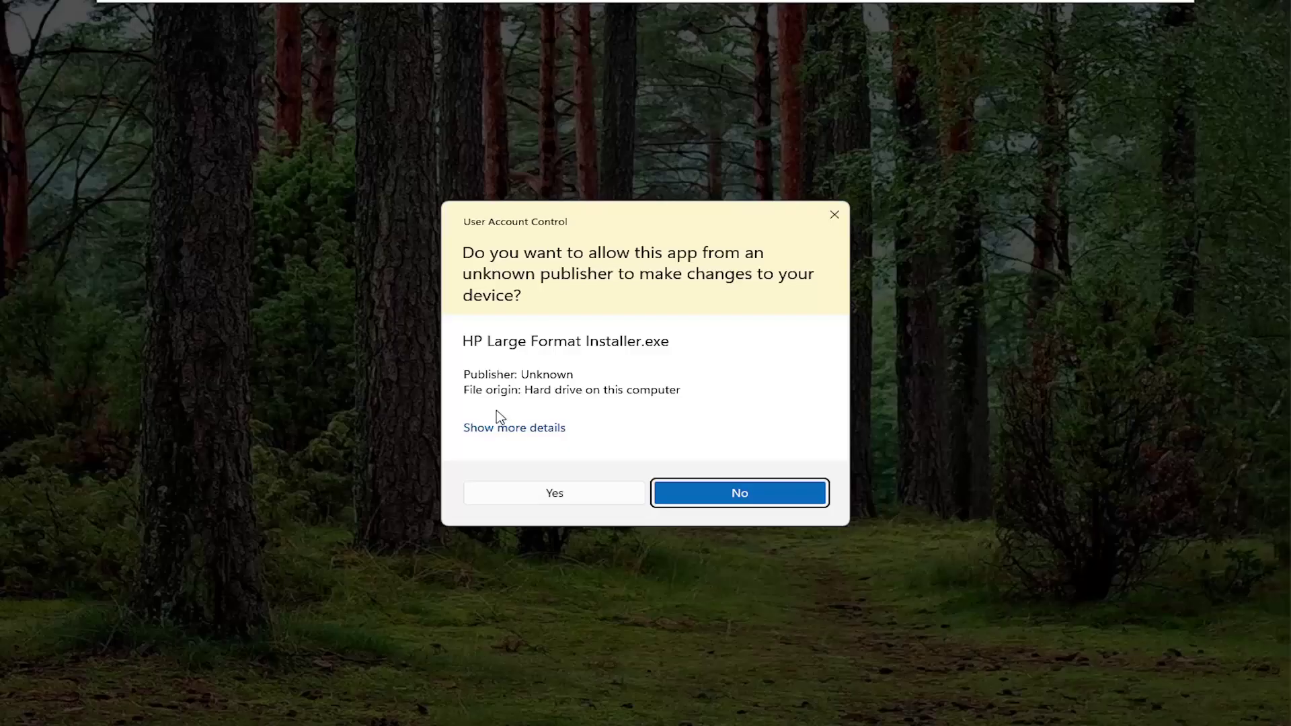
click(520, 493)
click(1188, 14)
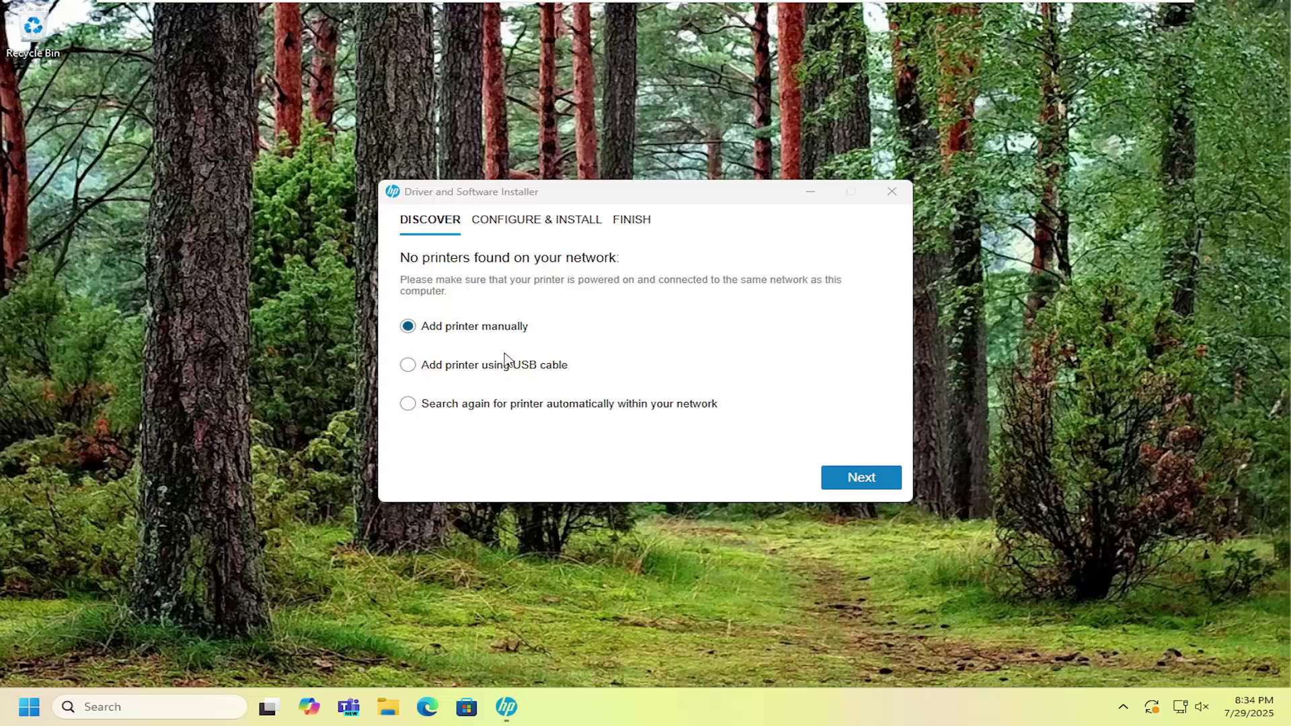
click(861, 477)
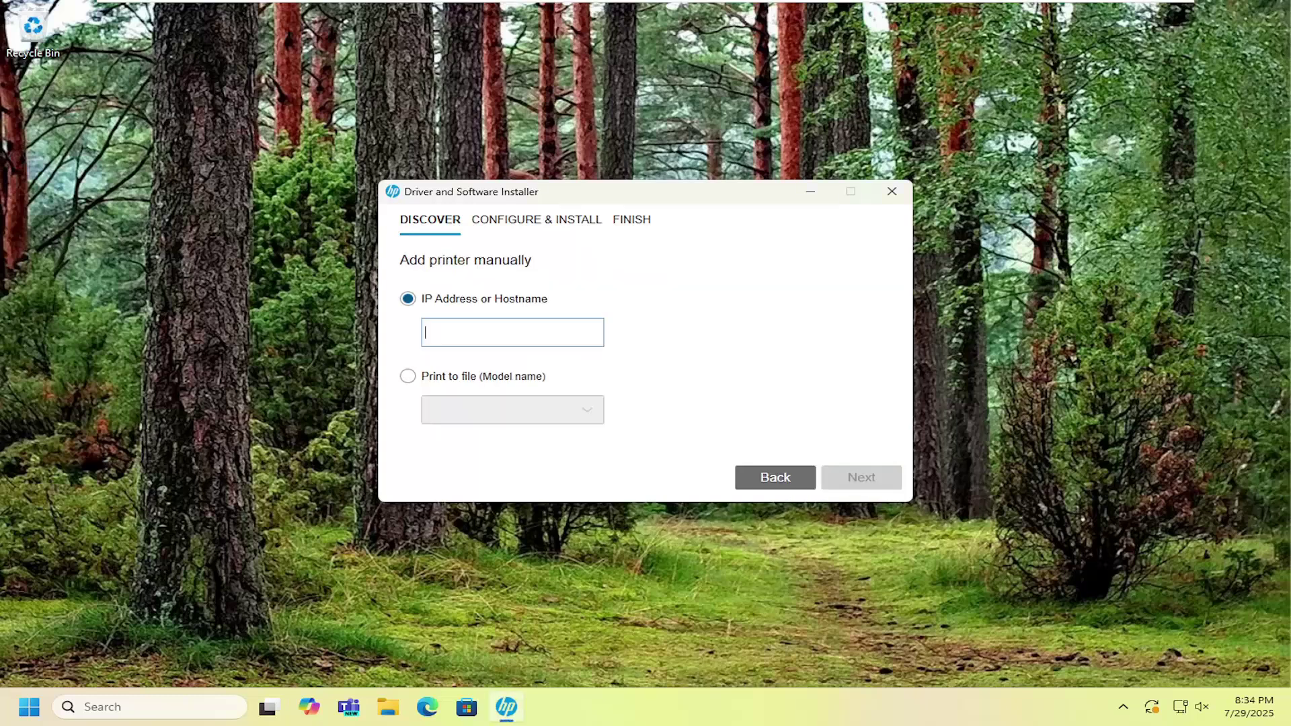